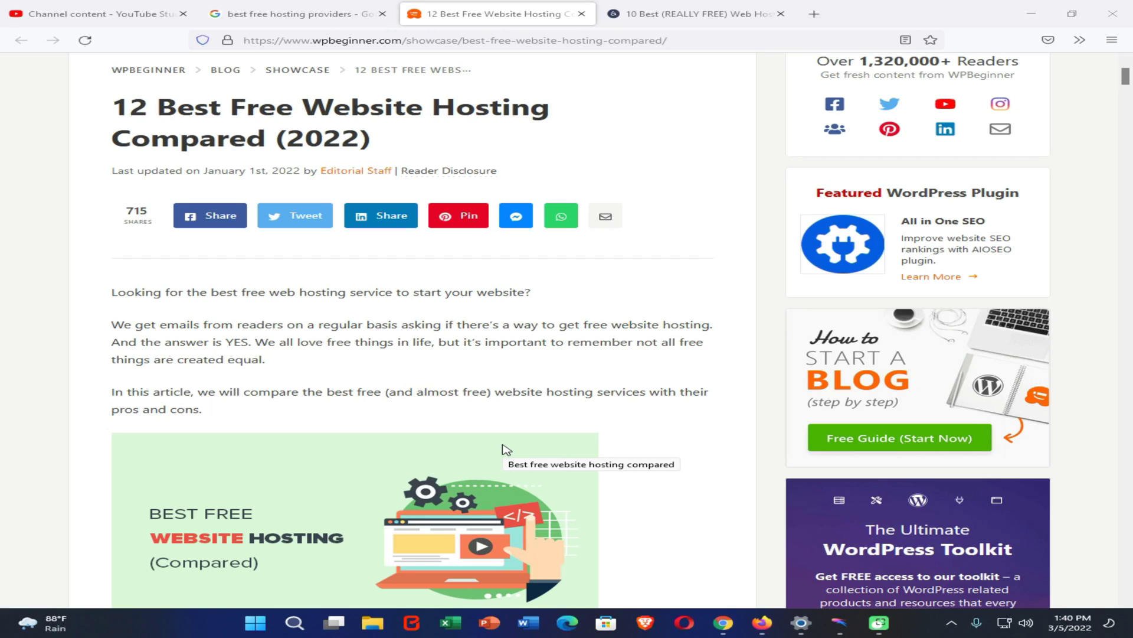
Scroll past the SiteGround, DreamHost and Hostinger reviews to WordPress.com's free plan and entry 7, Wix
scroll(301, 407, "down", 15)
scroll(301, 408, "down", 20)
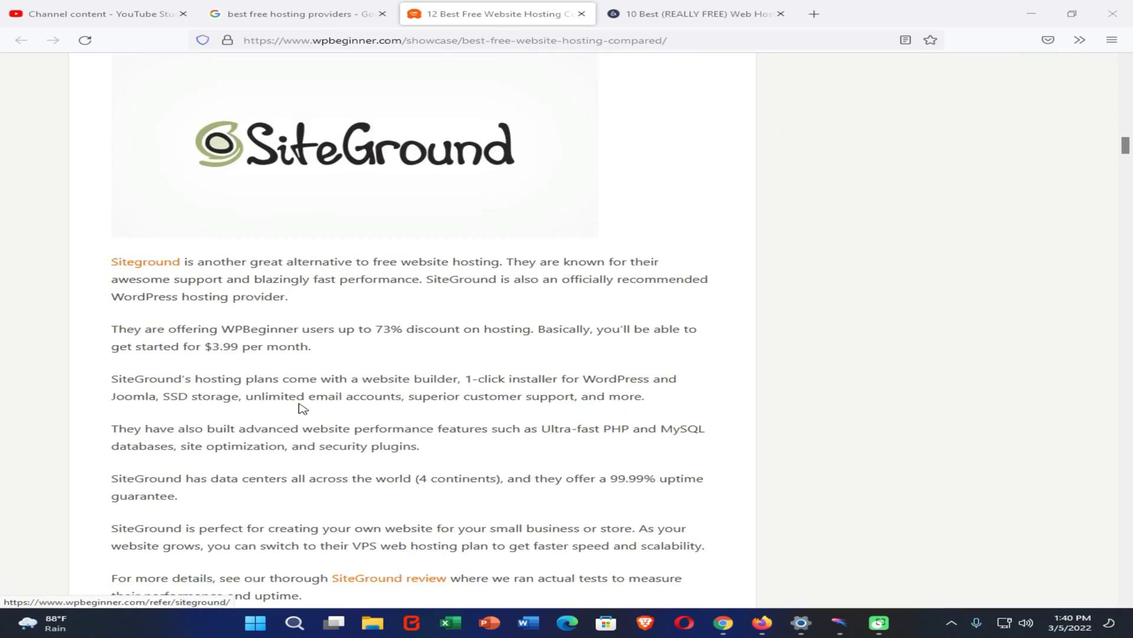
scroll(301, 408, "down", 14)
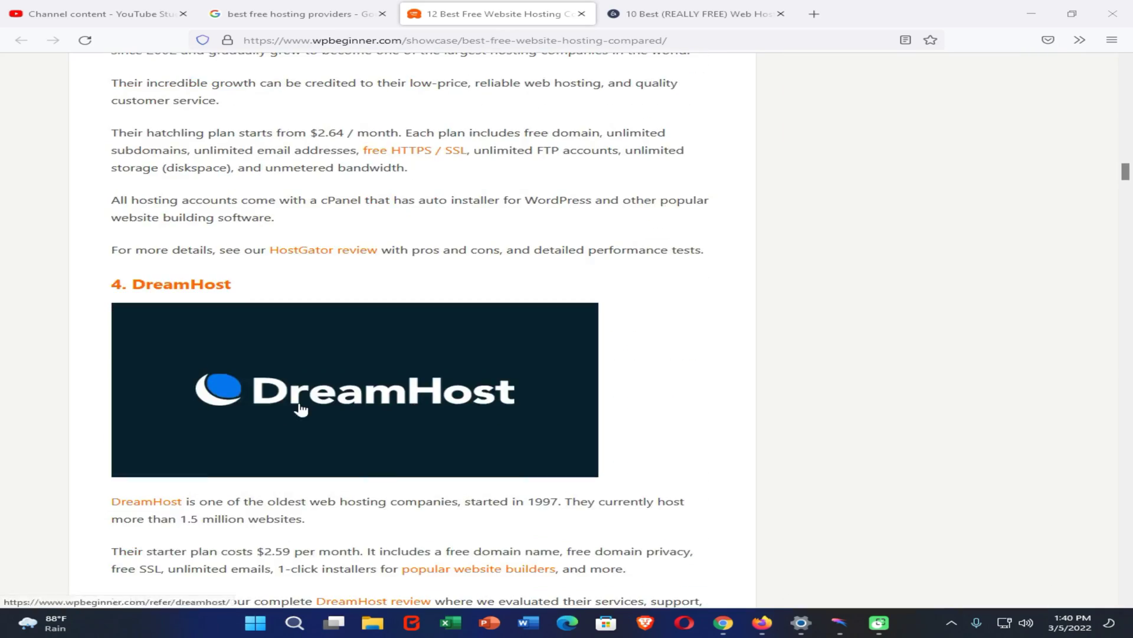
scroll(301, 407, "down", 15)
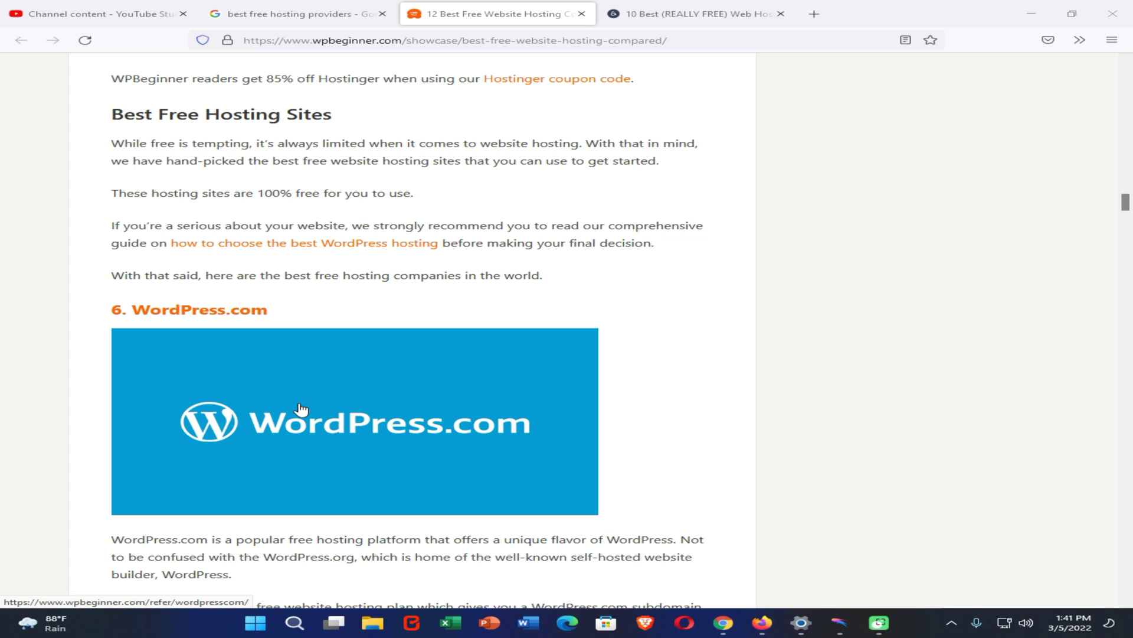
scroll(299, 408, "down", 3)
scroll(167, 389, "down", 3)
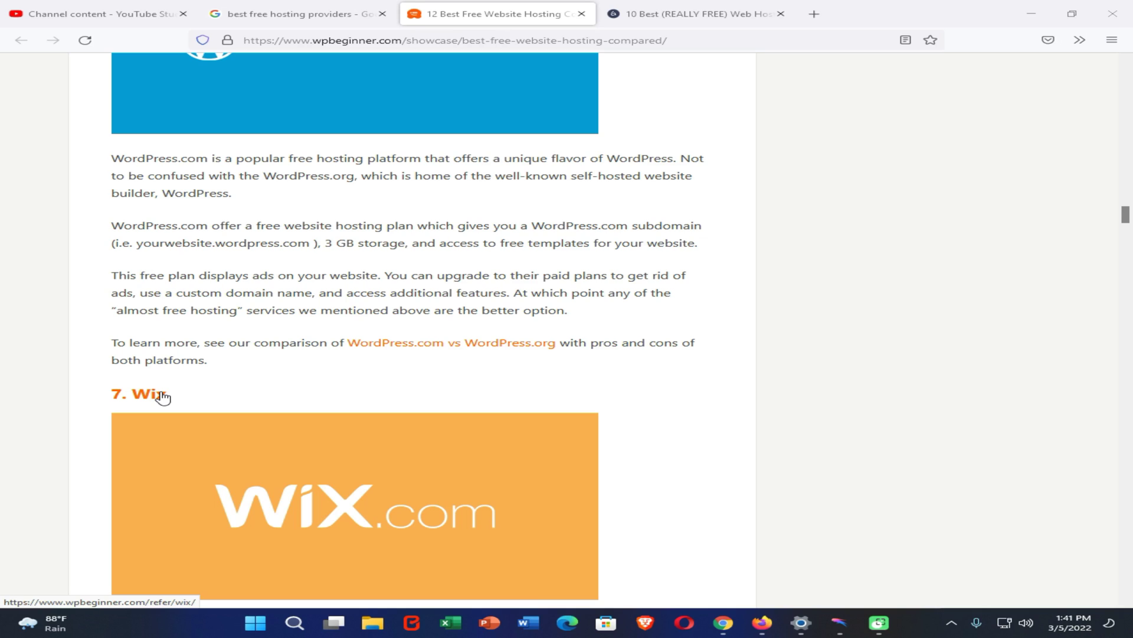
Read through the Wix free plan section, scrolling down and back up
scroll(163, 395, "down", 3)
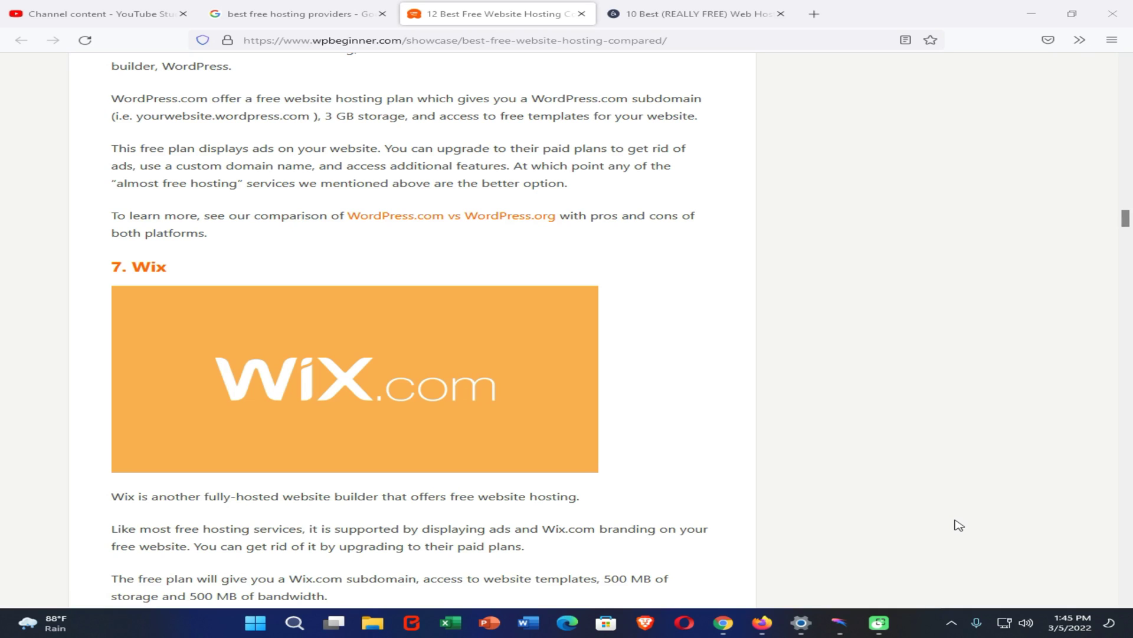
scroll(673, 437, "up", 2)
scroll(680, 437, "up", 1)
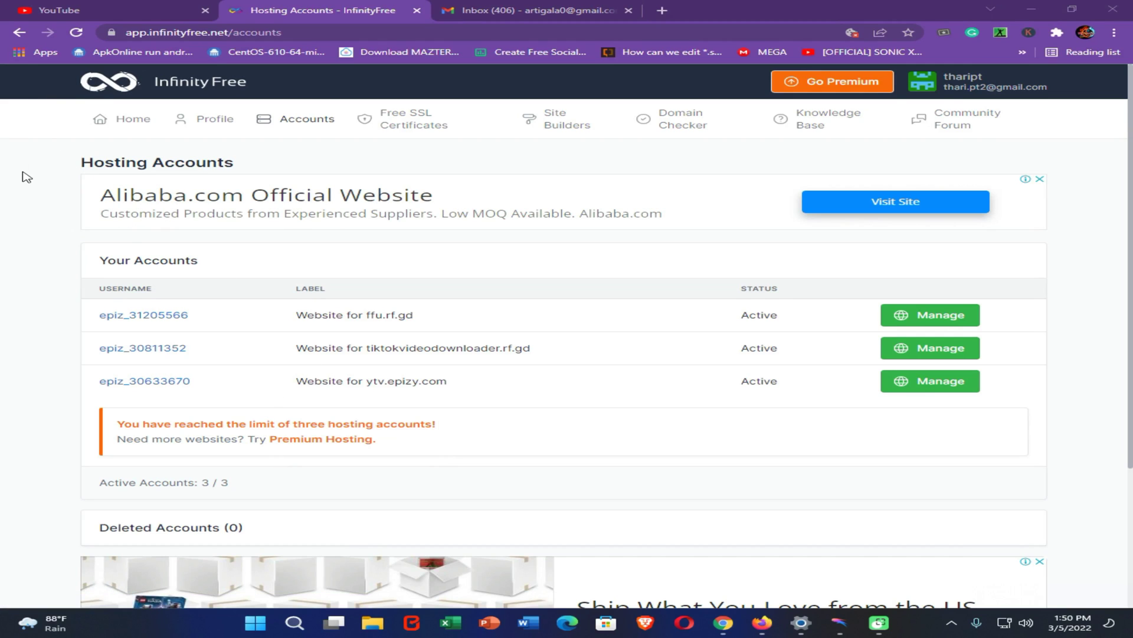
scroll(25, 175, "down", 2)
scroll(25, 177, "up", 2)
scroll(91, 243, "down", 4)
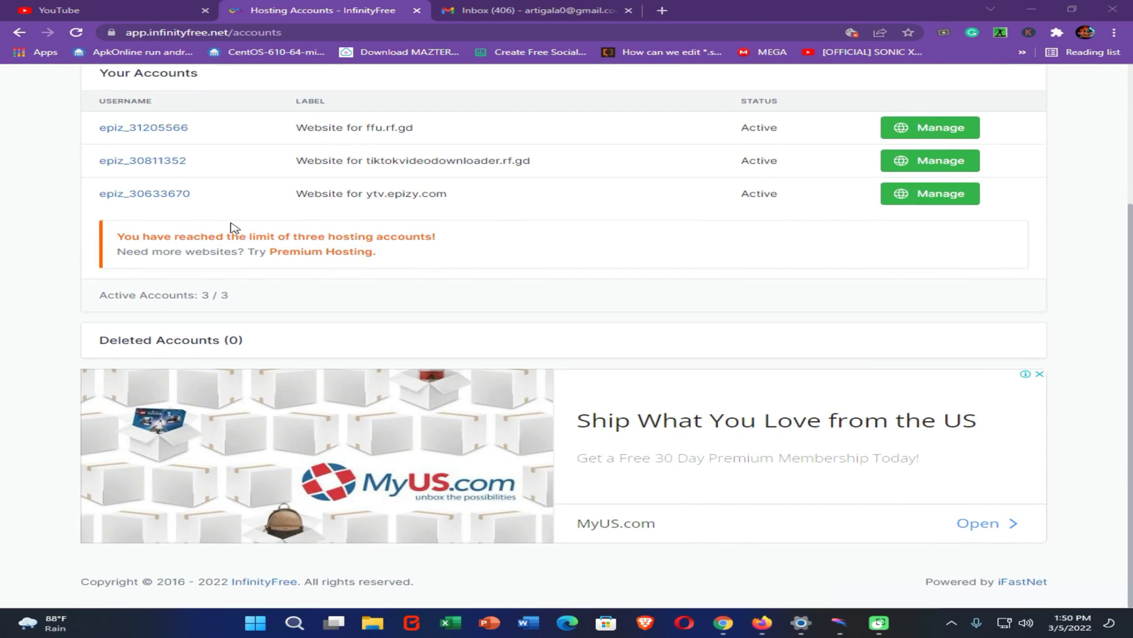
scroll(225, 225, "up", 4)
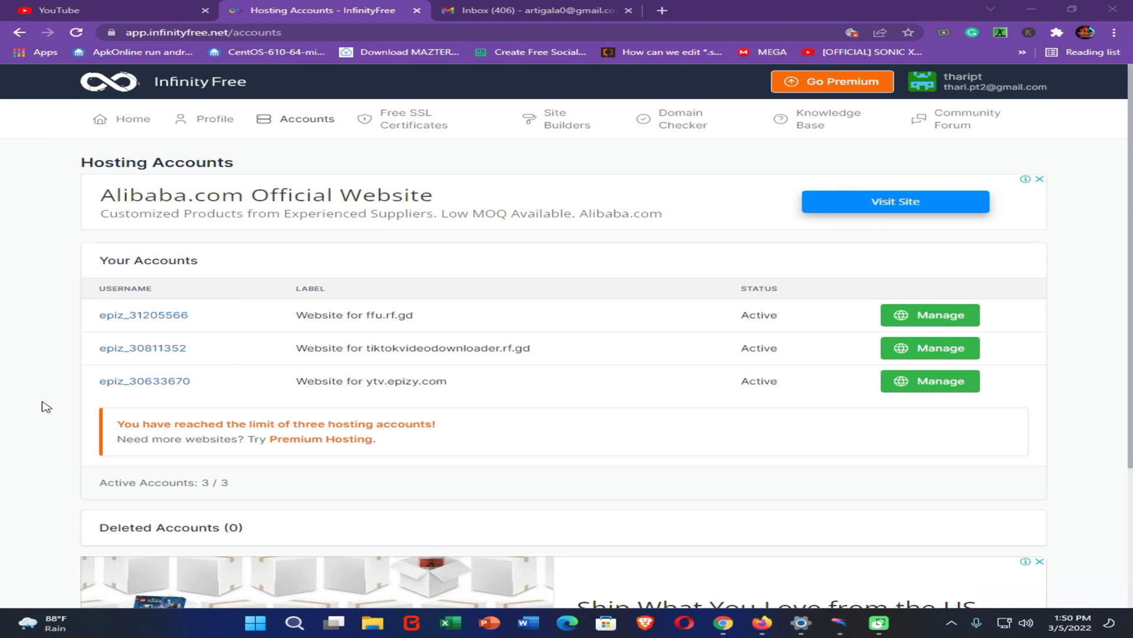
left_click(144, 319)
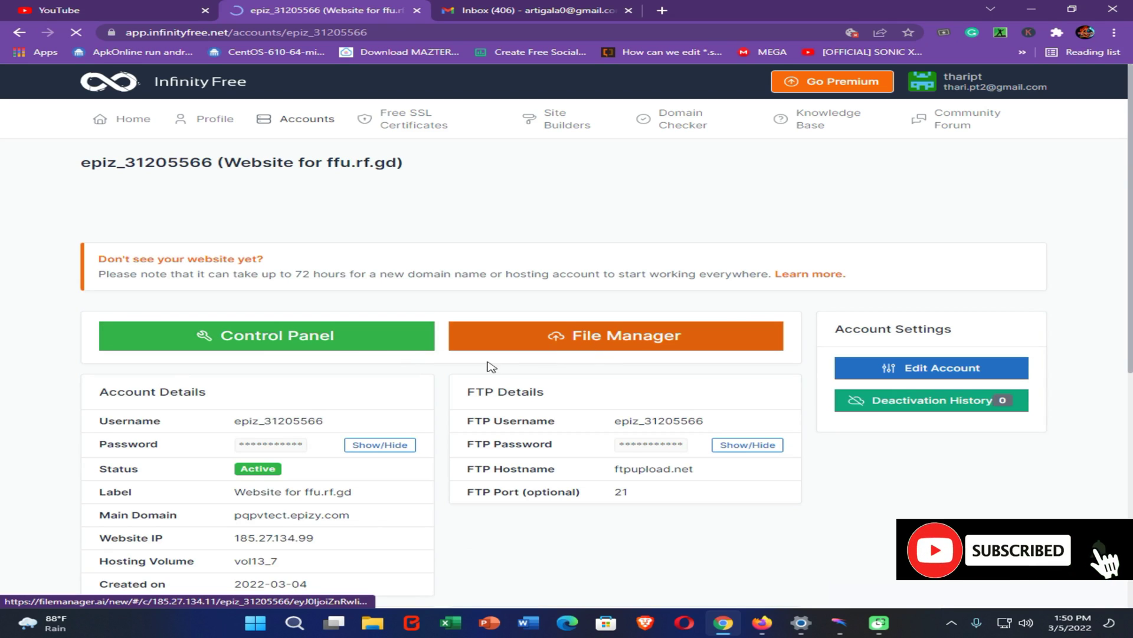
Launch the first account's Control Panel and File Manager in new tabs, returning to the account page
left_click(335, 346)
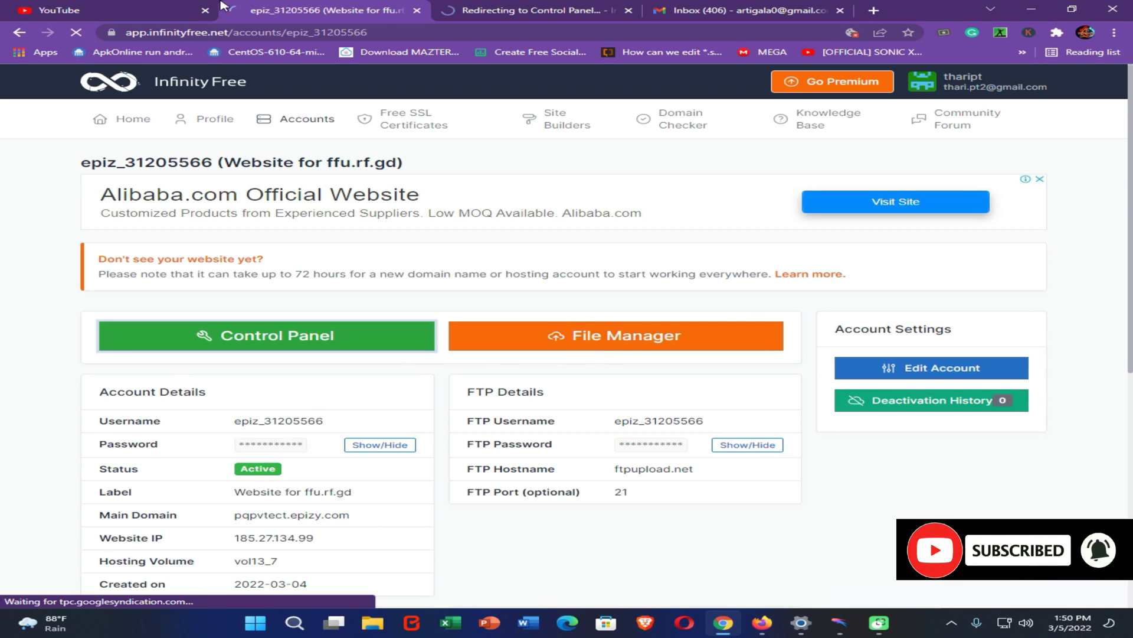
left_click(584, 342)
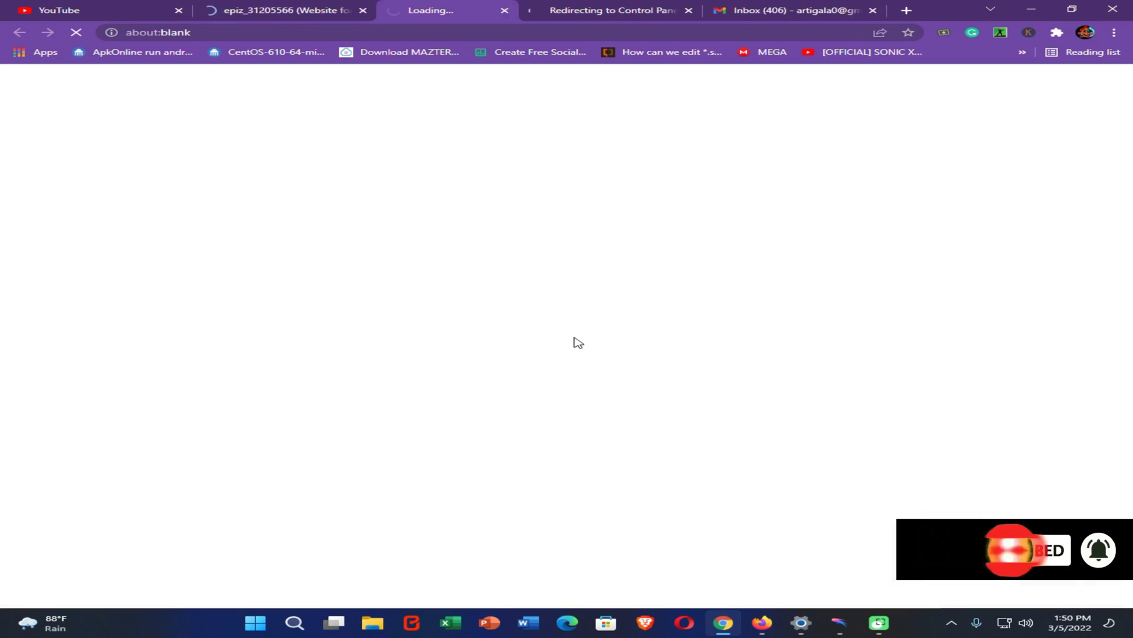
key("ctrl+shift+Tab")
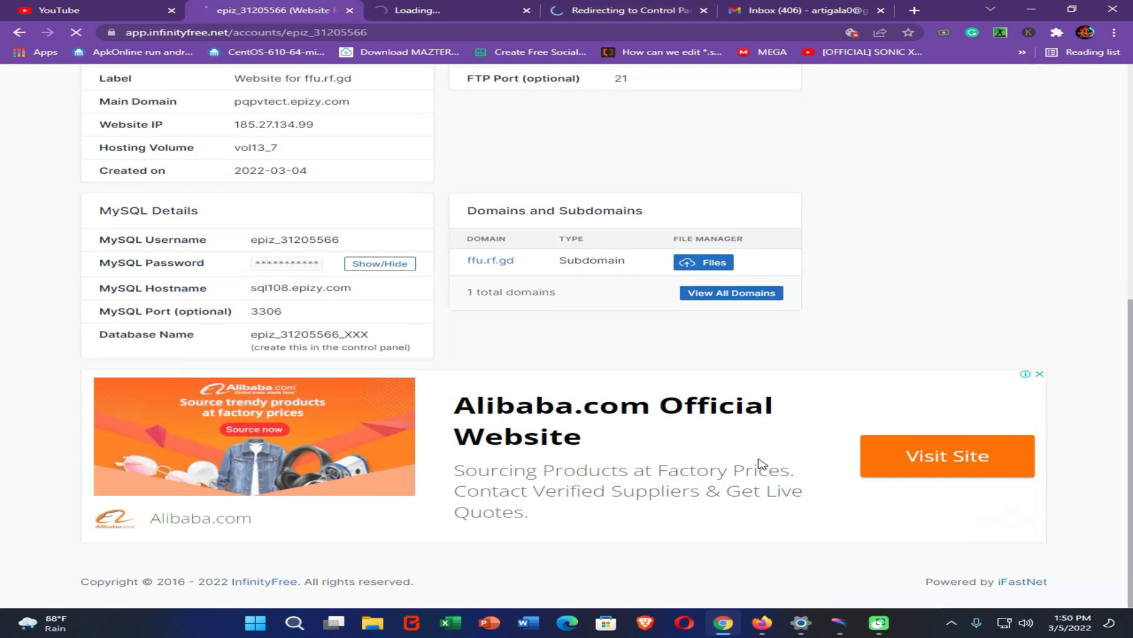
Look over the account details, check the loading file manager, then start a blank browser tab
scroll(762, 464, "up", 4)
scroll(761, 464, "down", 2)
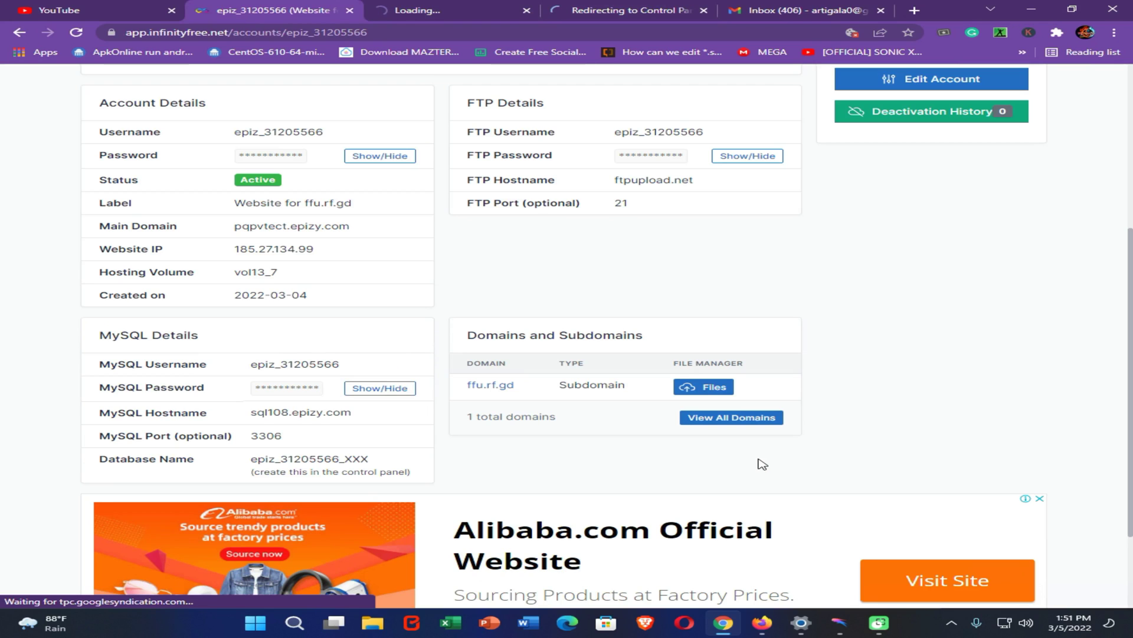
scroll(470, 372, "up", 5)
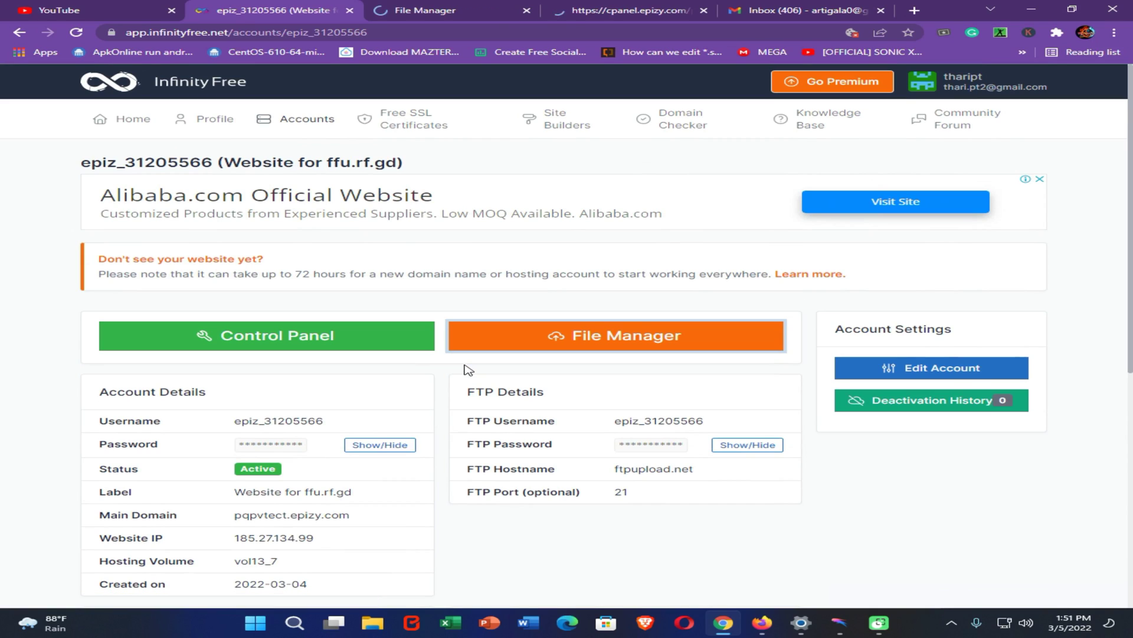
left_click(413, 8)
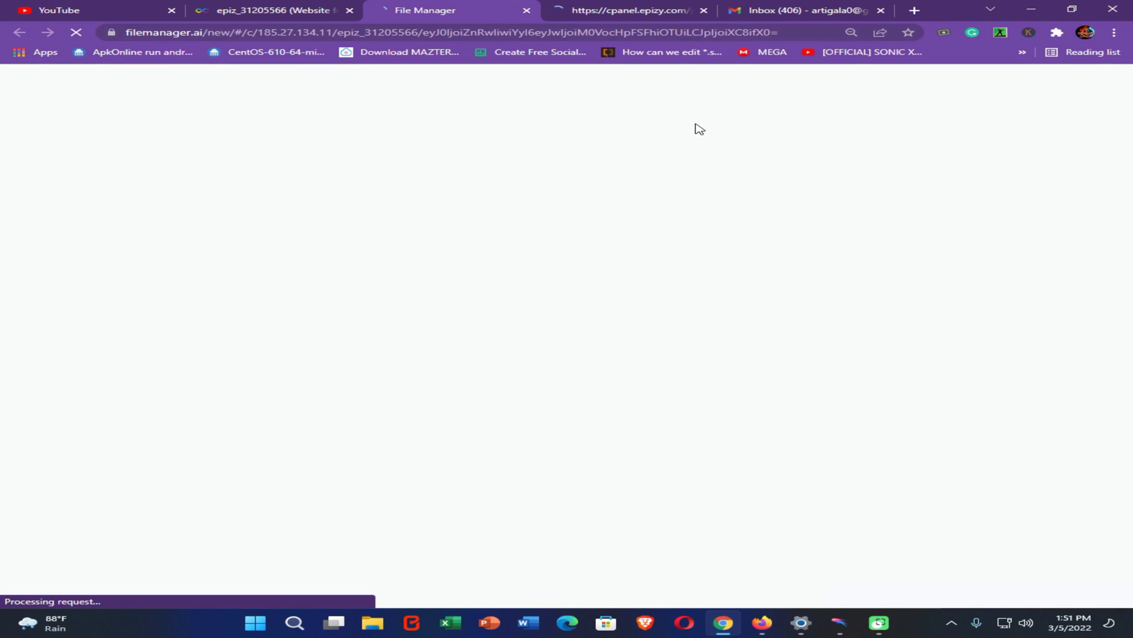
left_click(914, 10)
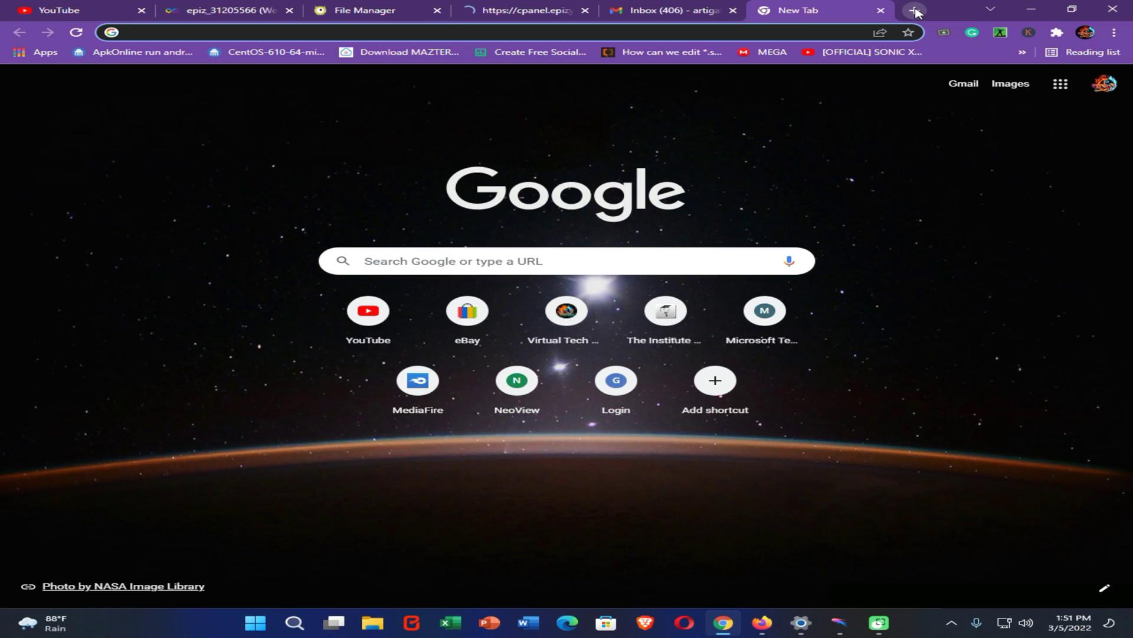
Load the vdown.icu video downloader homepage from the address bar
type("vdown.icu")
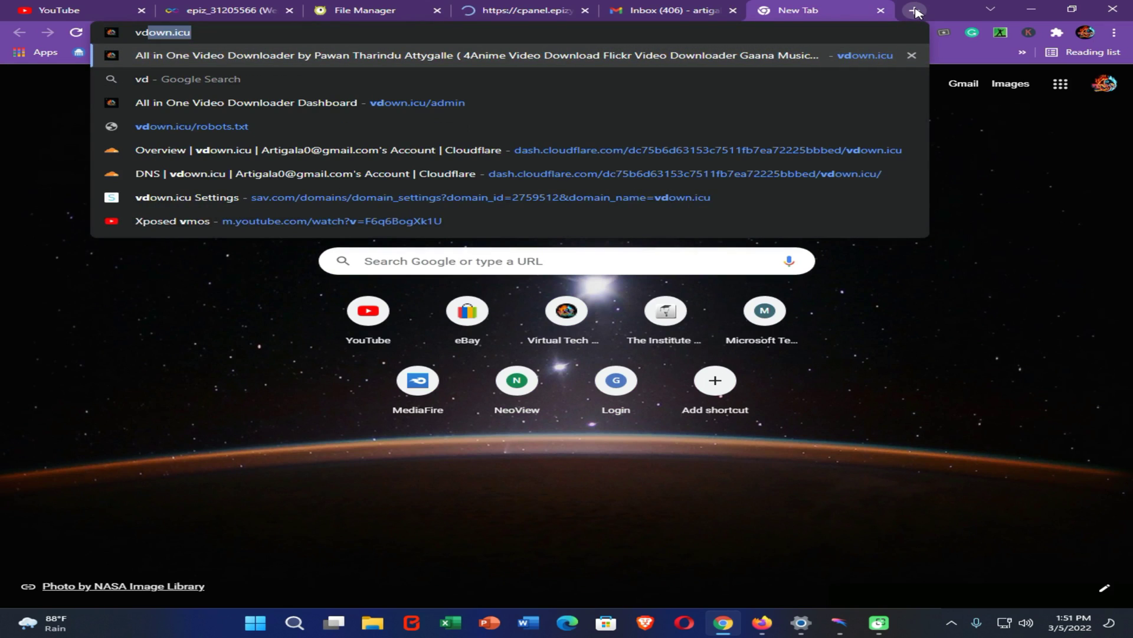
key("Return")
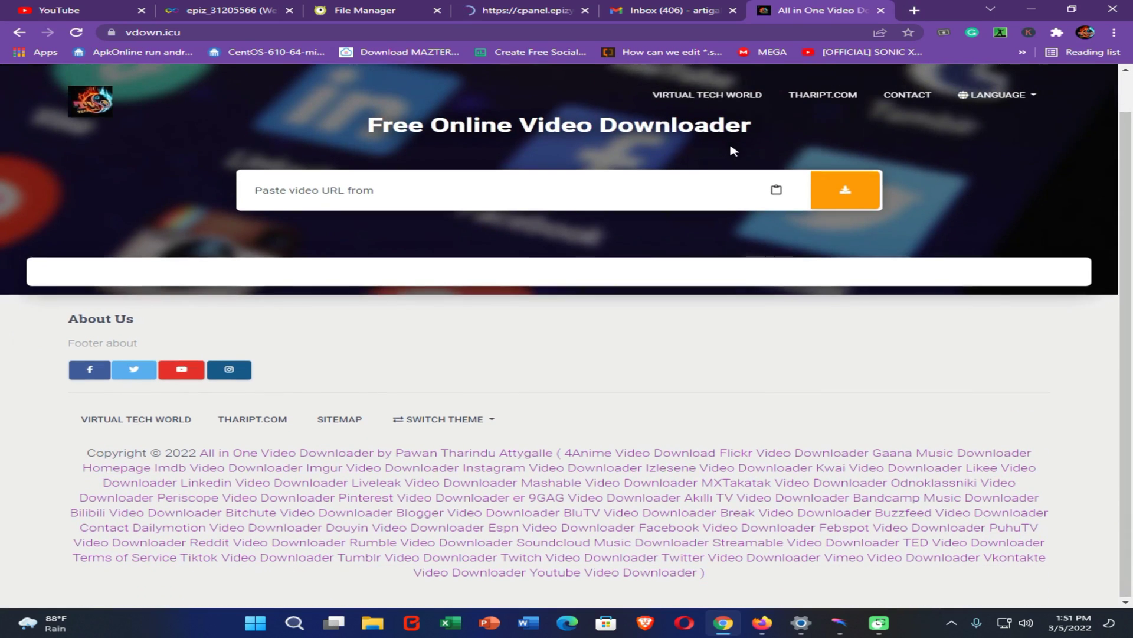
scroll(543, 184, "up", 1)
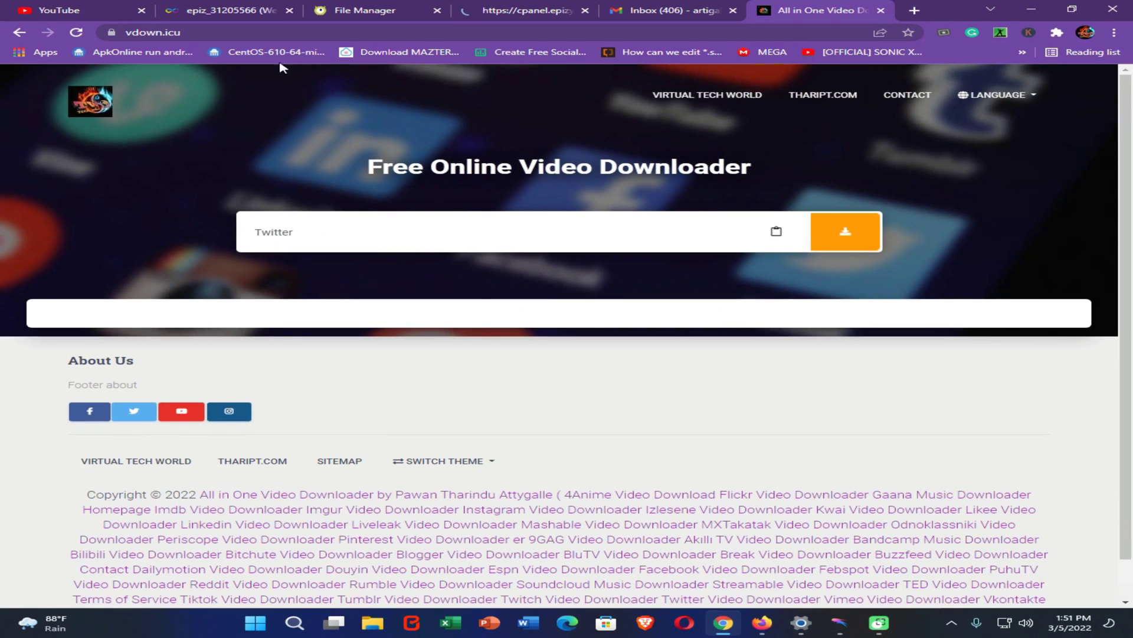
Go to the vdown.icu /admin login page
left_click(309, 32)
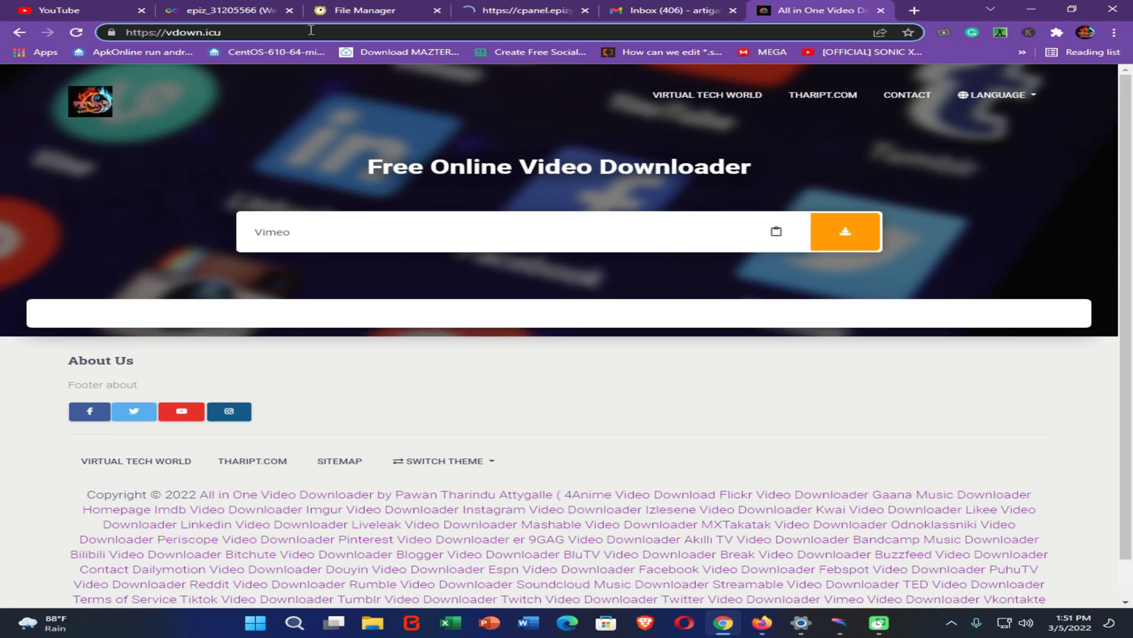
type("/ad")
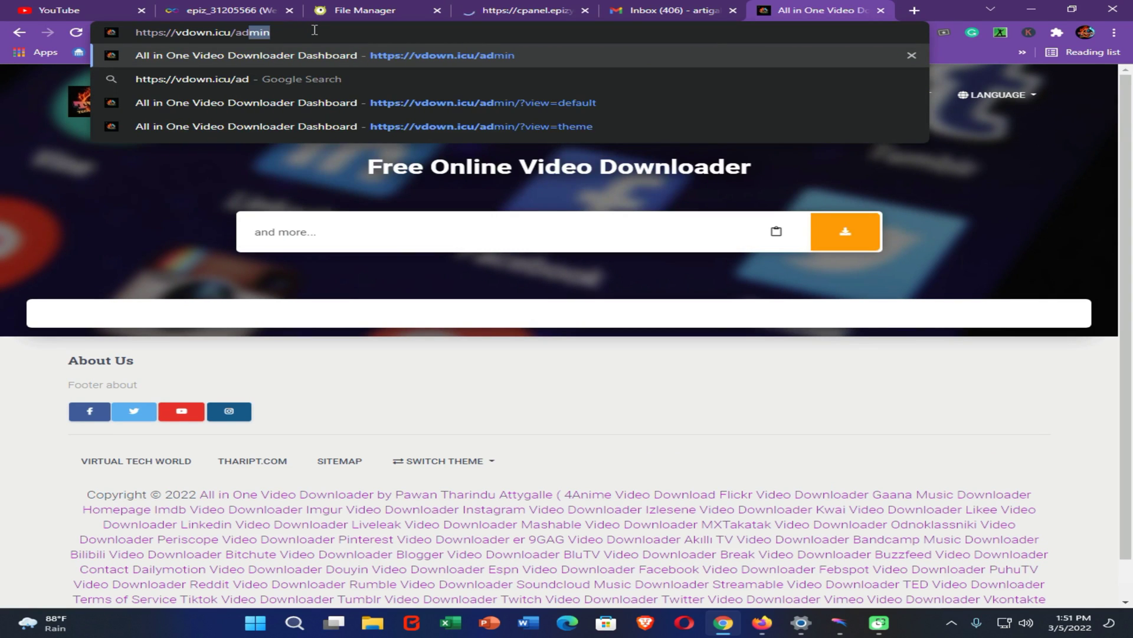
key("Return")
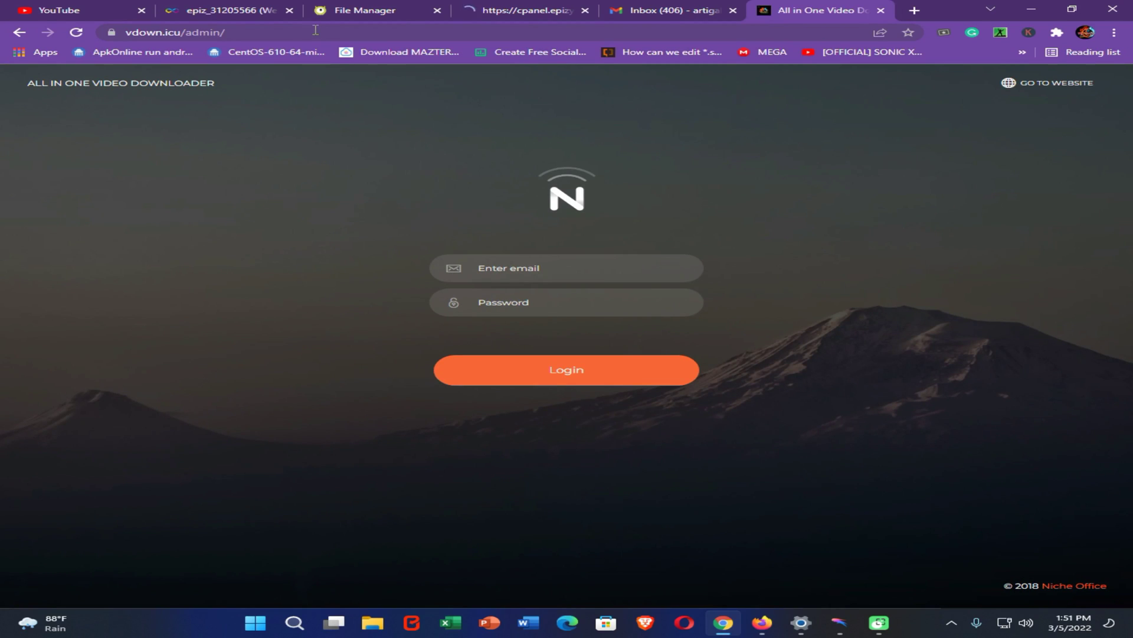
Browse the control panel's files, databases, domains, email, security and software sections plus account statistics
left_click(506, 9)
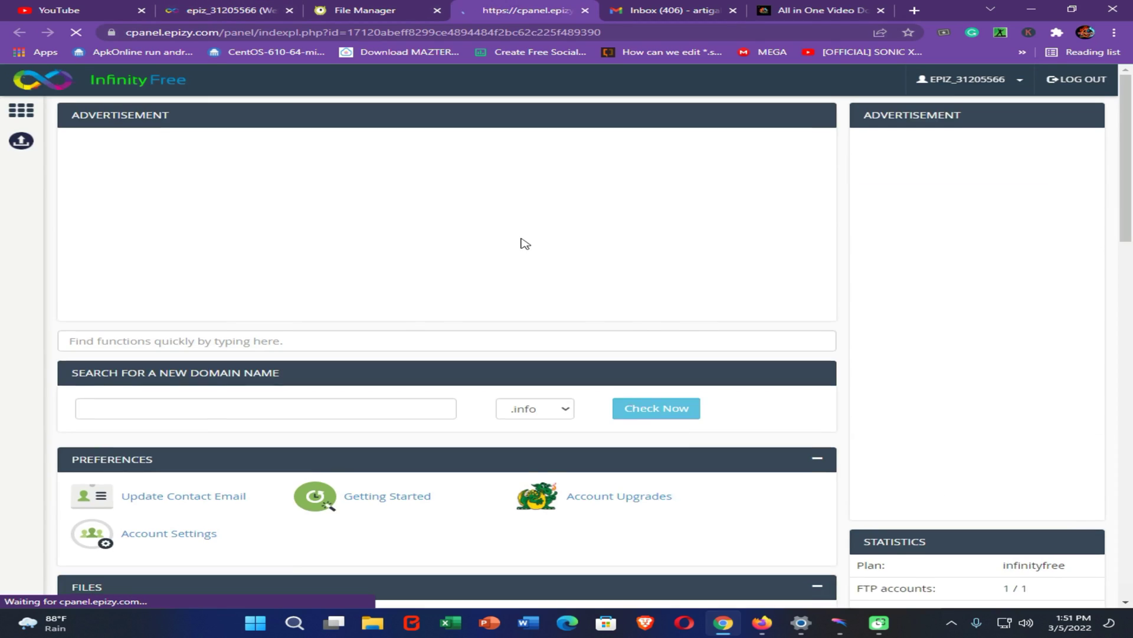
scroll(524, 248, "down", 5)
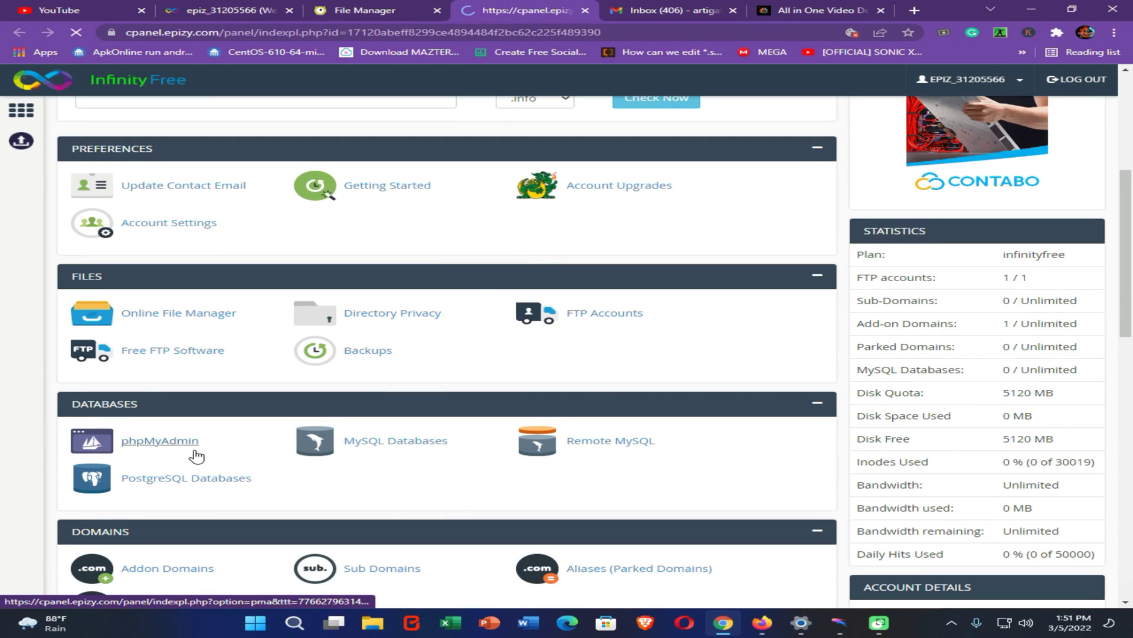
scroll(196, 455, "down", 2)
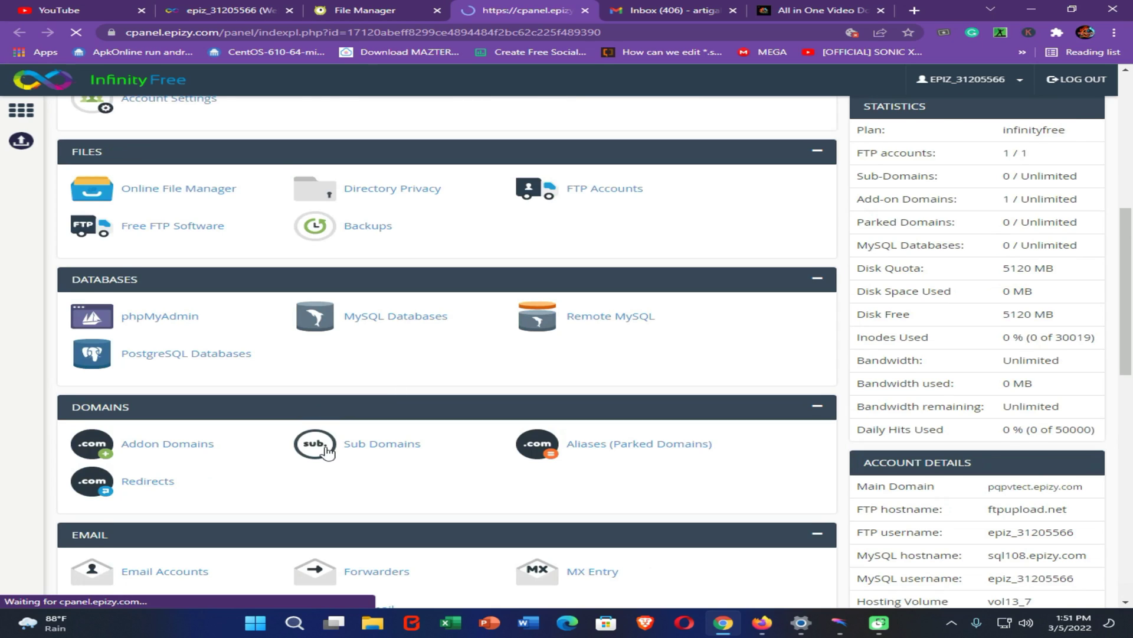
scroll(327, 452, "down", 2)
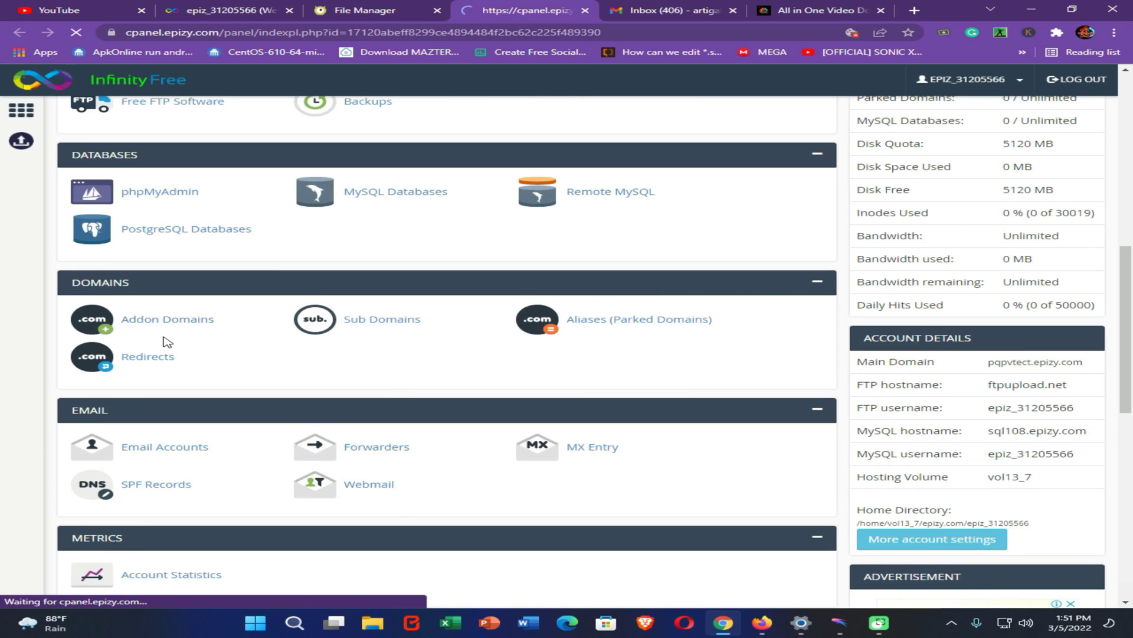
scroll(245, 372, "up", 1)
scroll(309, 375, "down", 4)
scroll(431, 397, "down", 2)
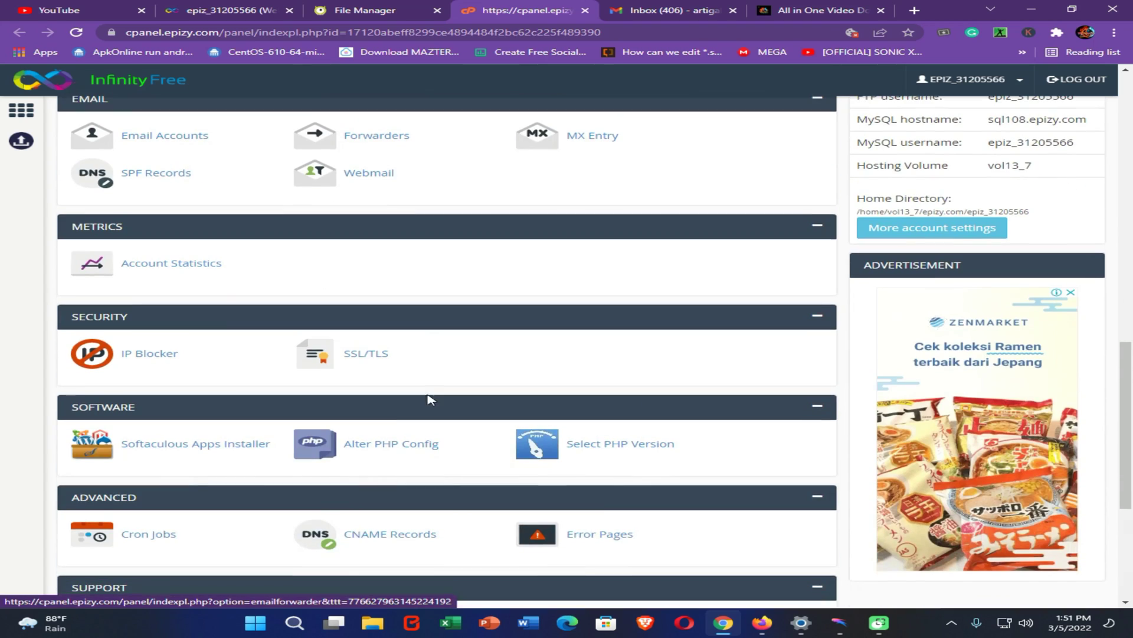
scroll(545, 548, "down", 1)
scroll(546, 548, "down", 1)
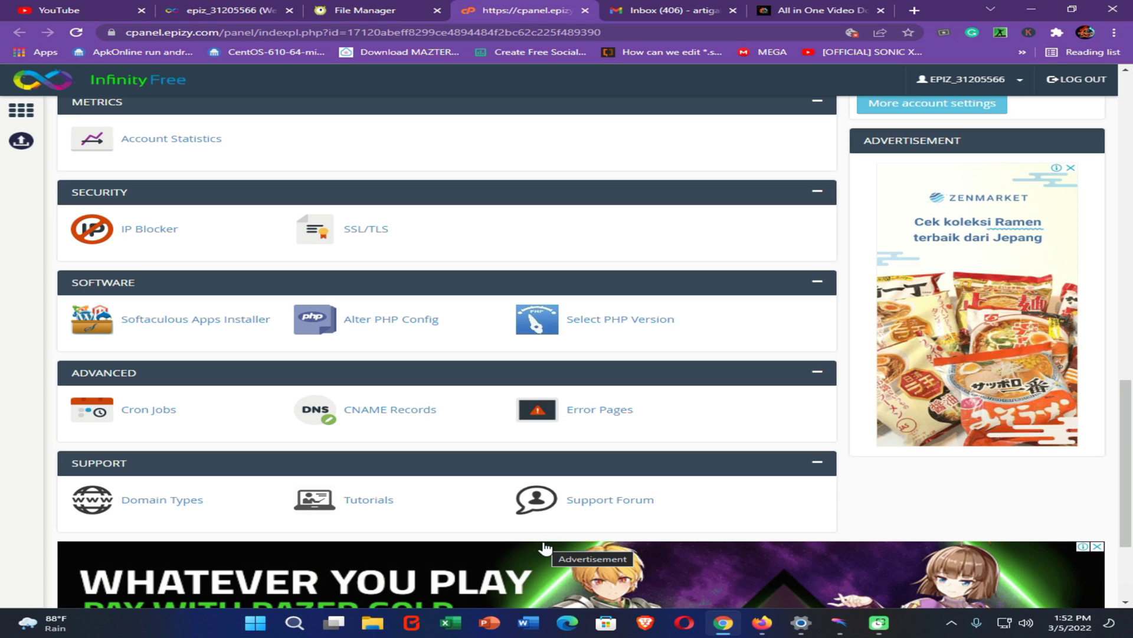
scroll(451, 473, "up", 4)
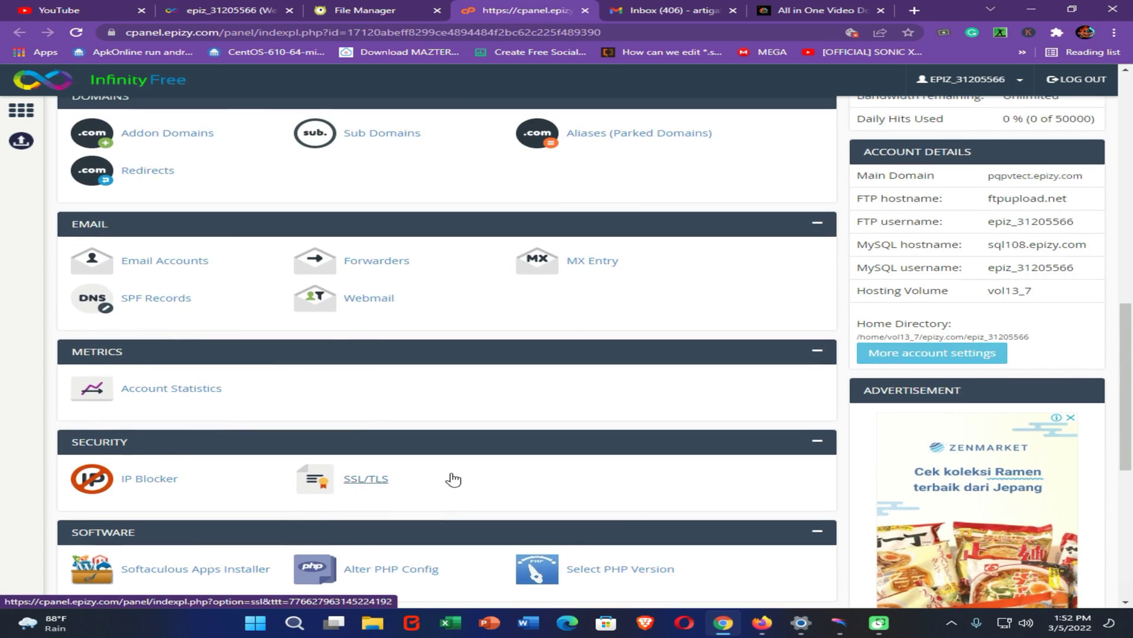
scroll(454, 480, "up", 9)
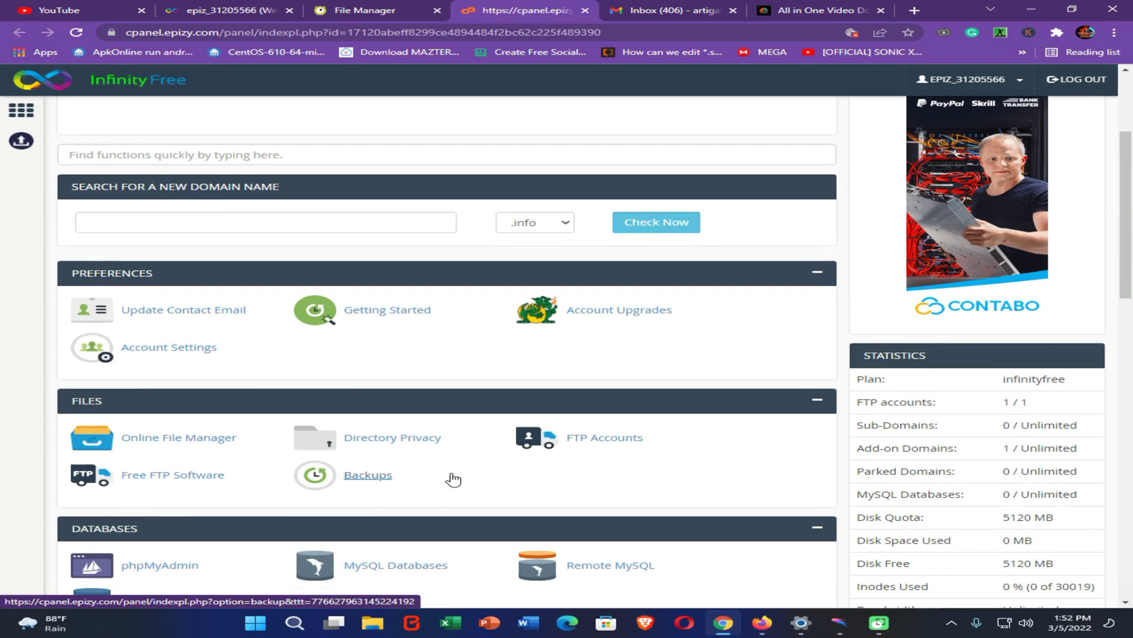
scroll(453, 479, "down", 7)
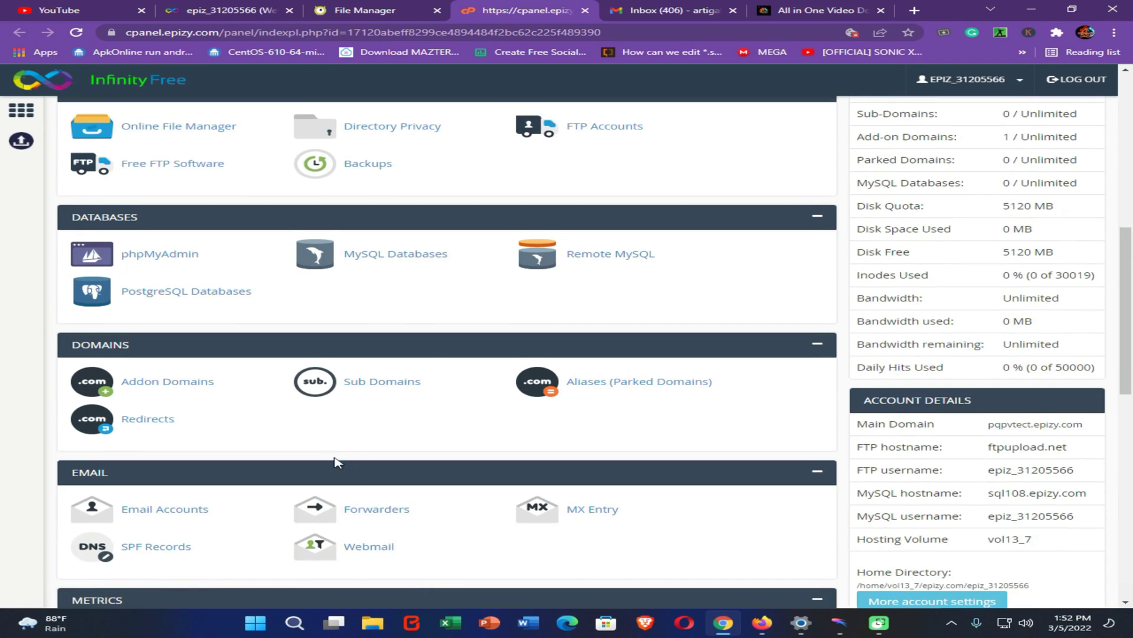
scroll(363, 461, "down", 3)
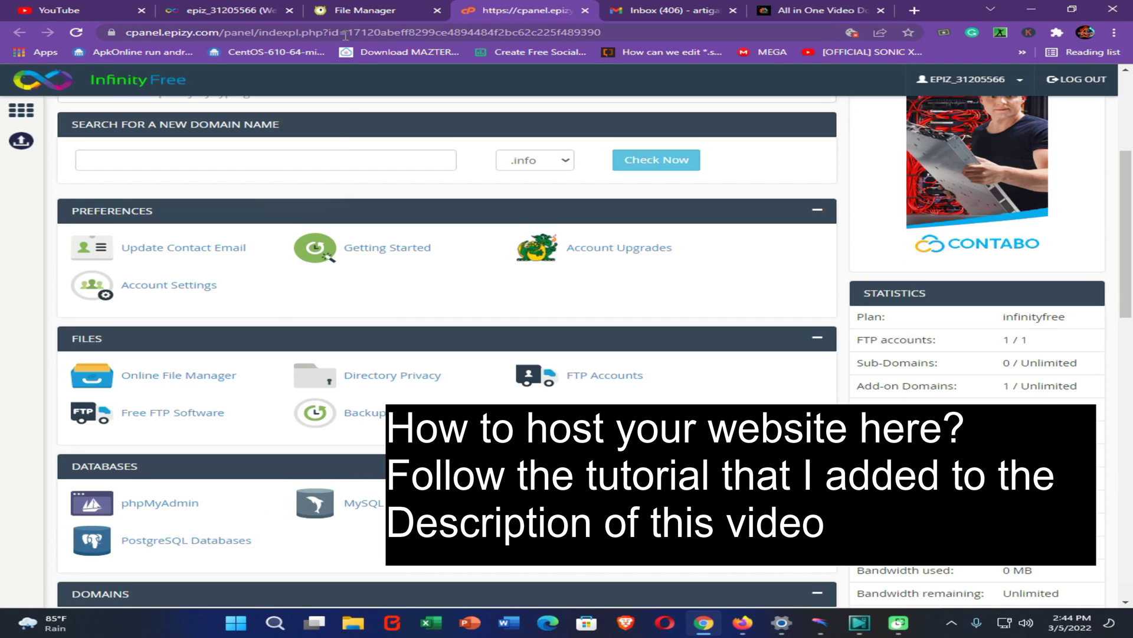
Show the Monsta FTP file manager with htdocs and root files, previewing then closing the upload menu
left_click(366, 10)
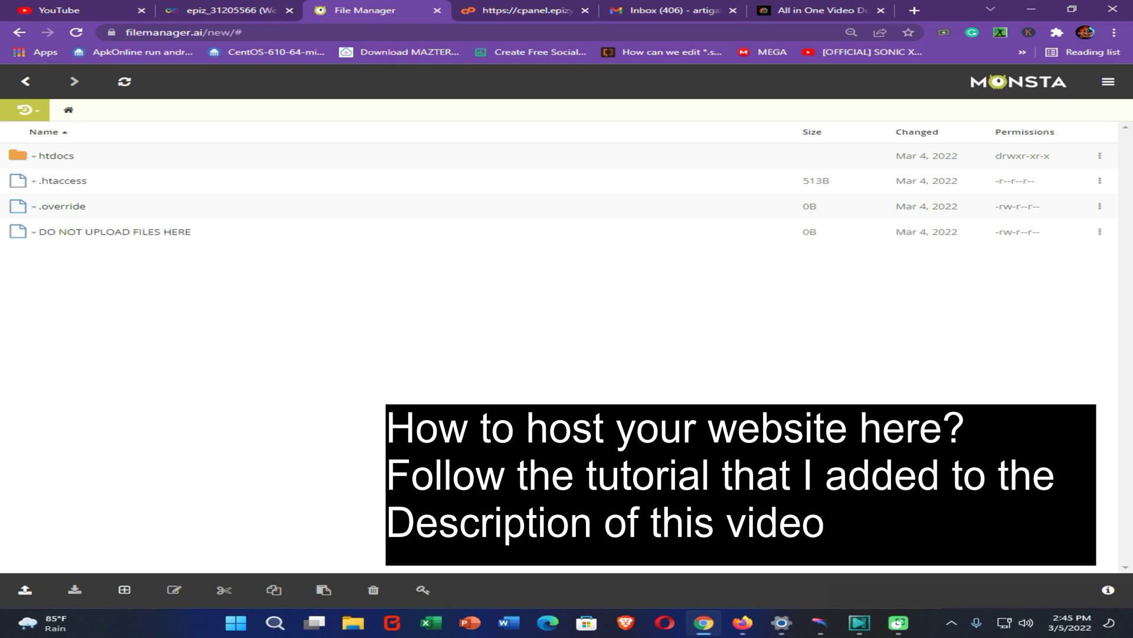
left_click(25, 589)
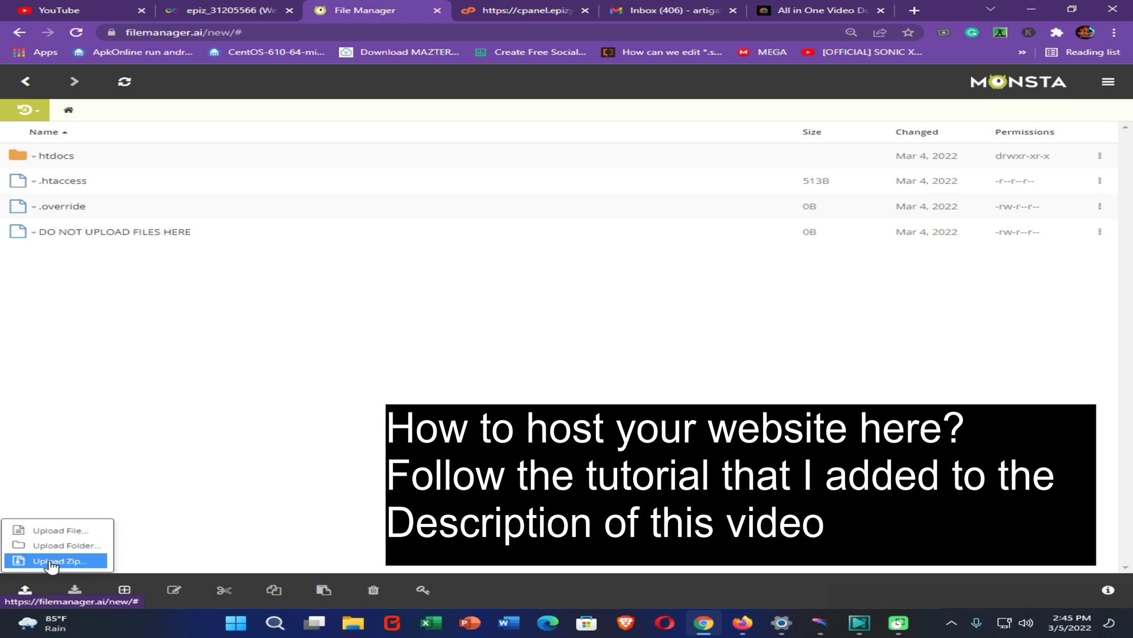
left_click(107, 447)
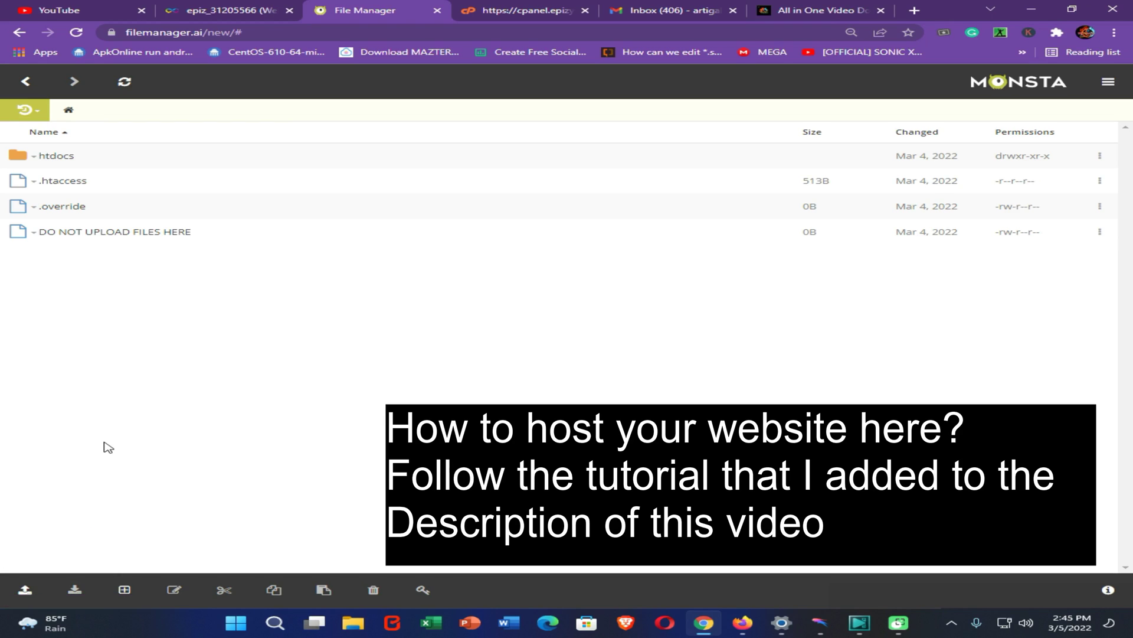